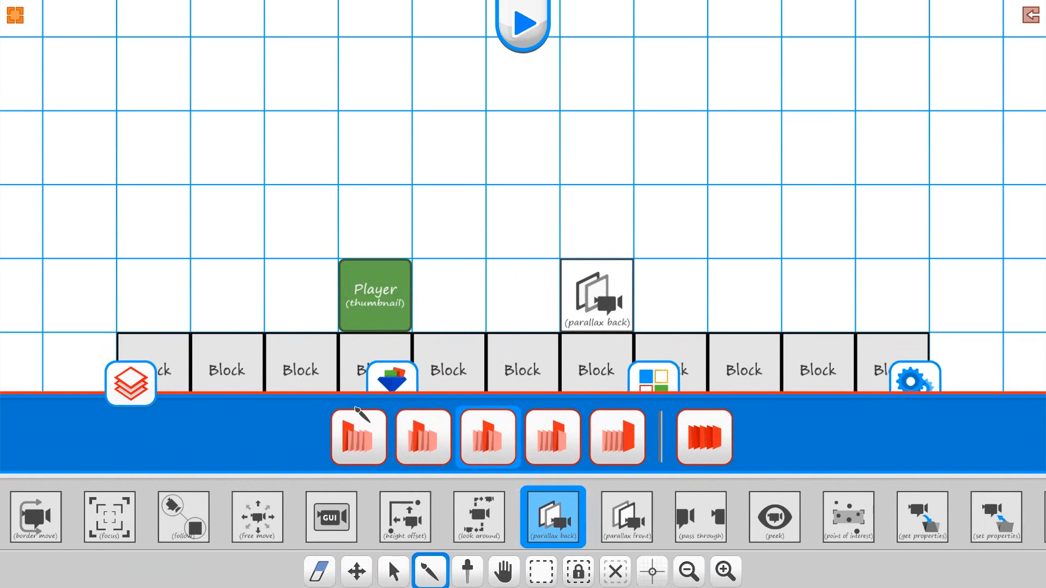
Switch among the level's five layers to examine which objects sit on each one
left_click(358, 438)
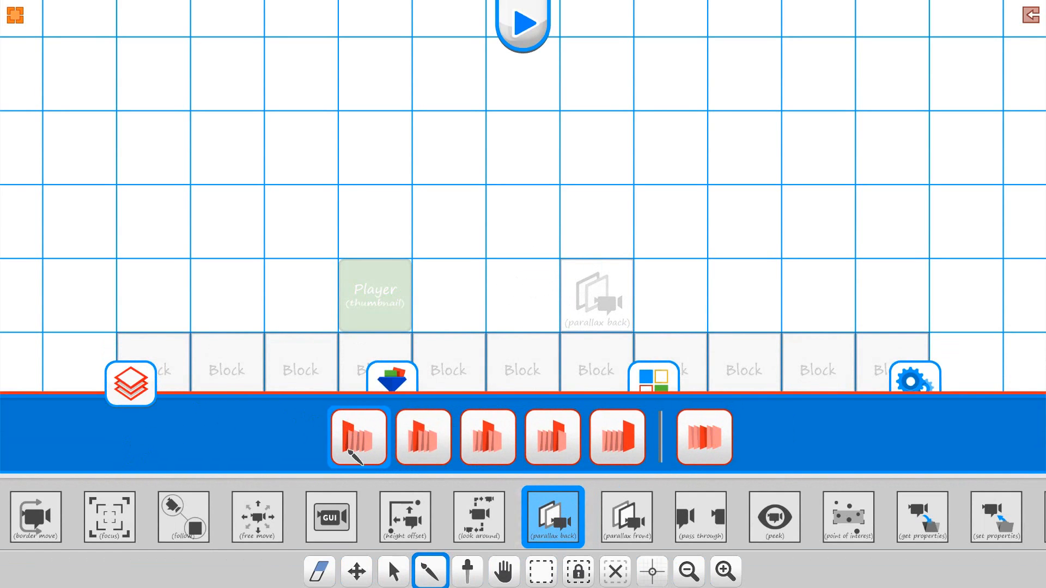
left_click(624, 449)
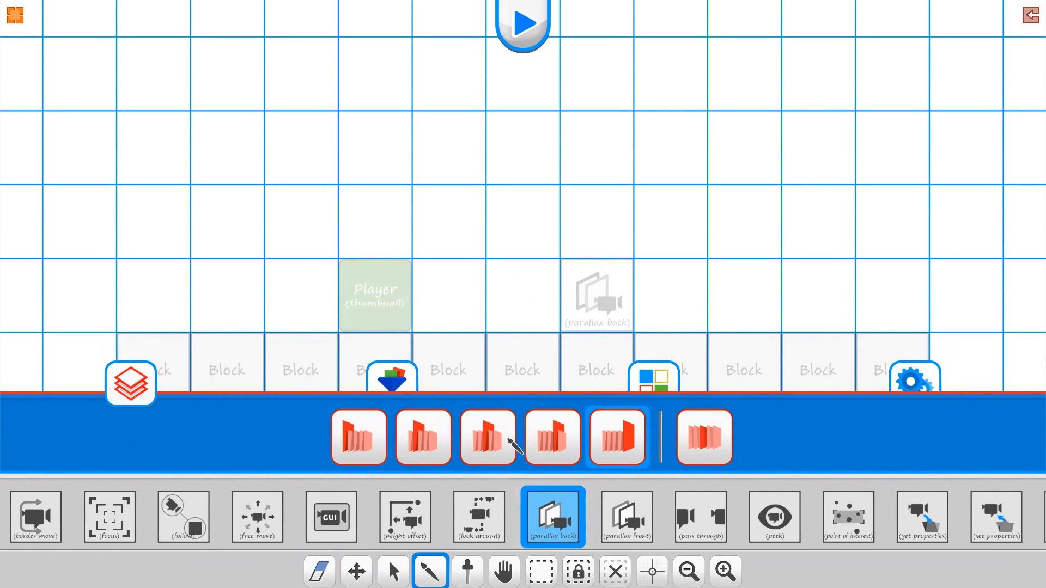
left_click(487, 439)
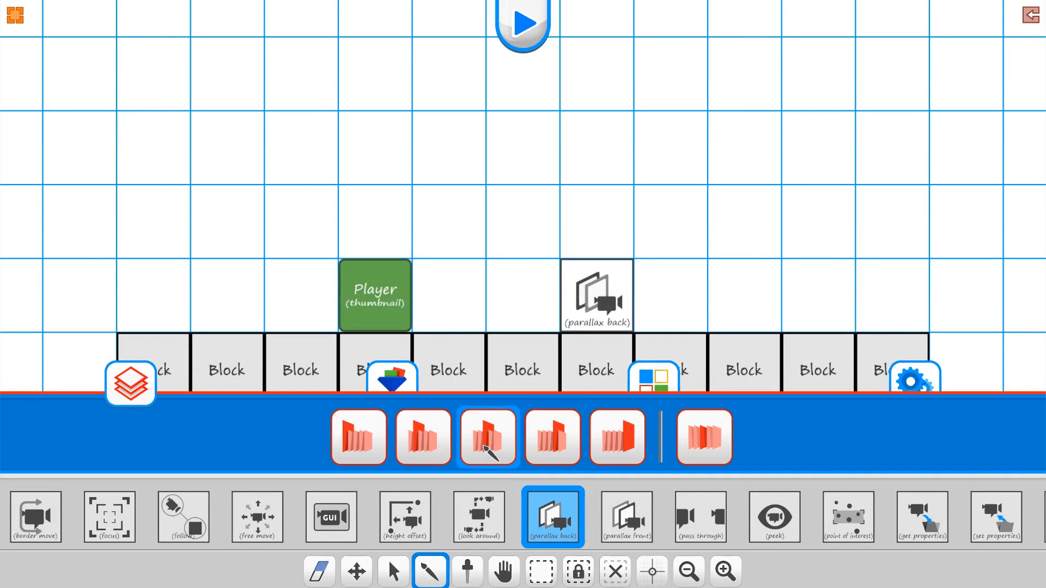
left_click(556, 442)
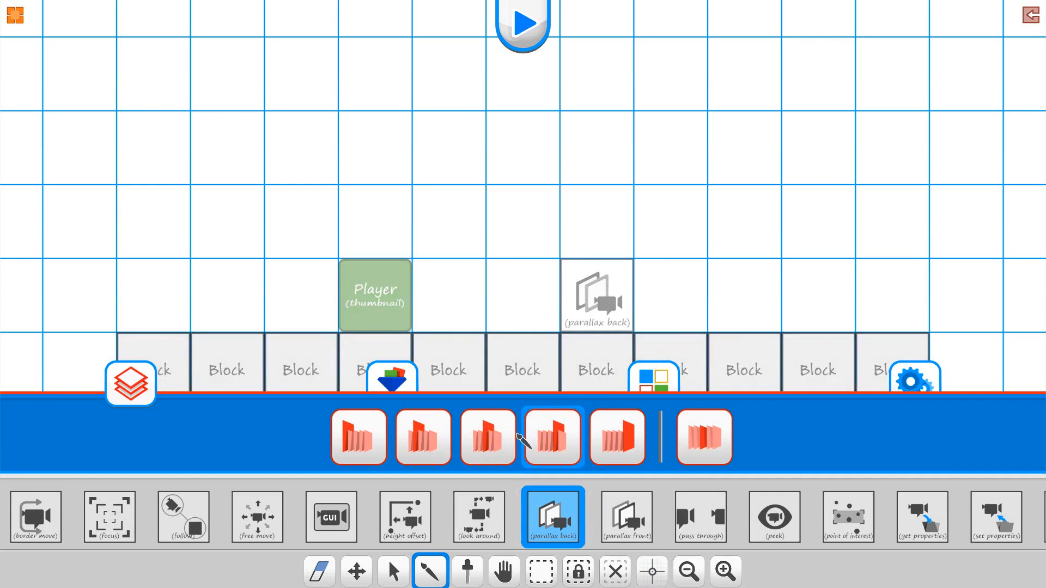
left_click(433, 442)
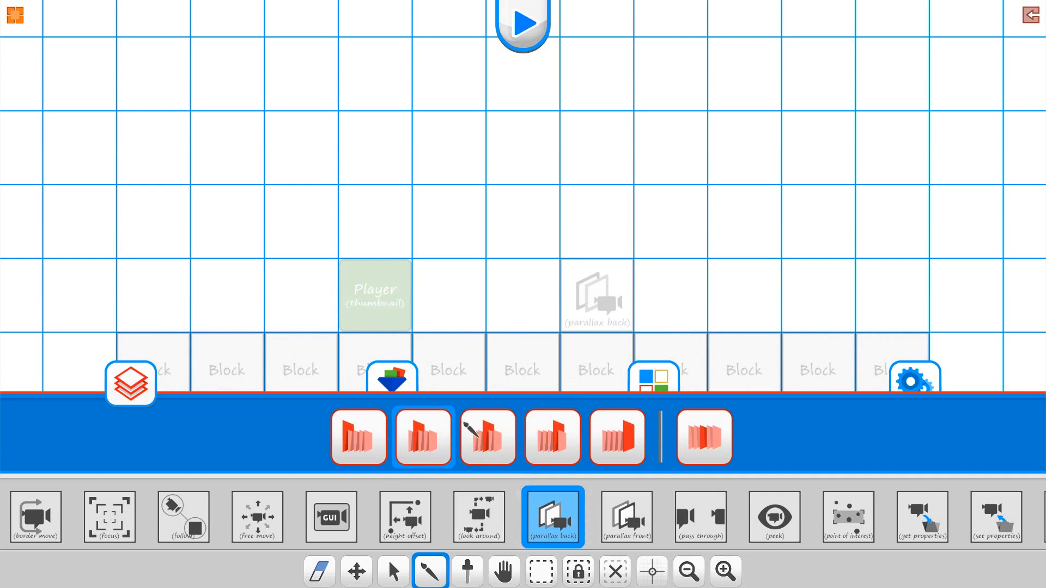
left_click(349, 440)
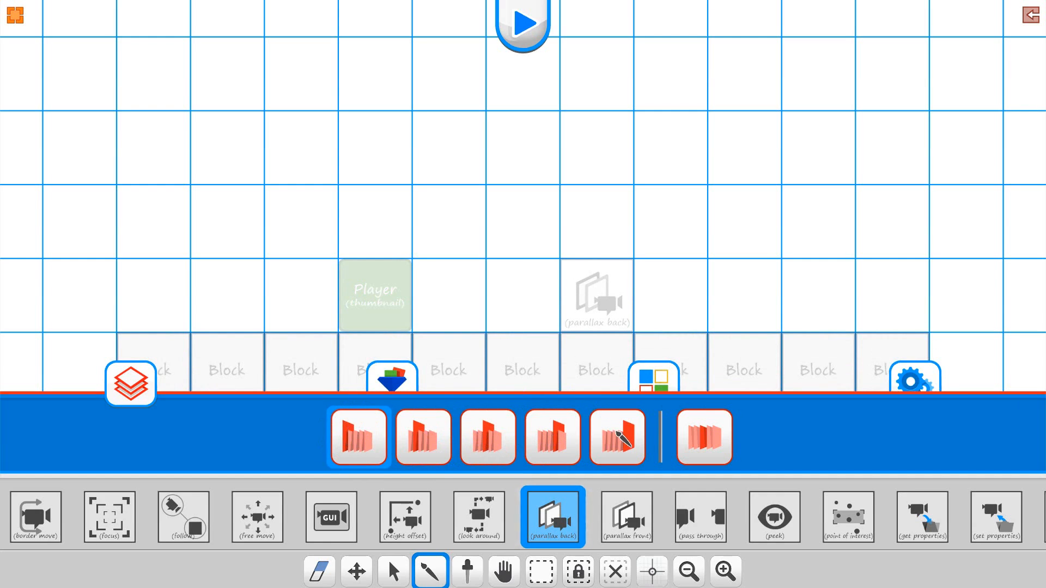
left_click(624, 443)
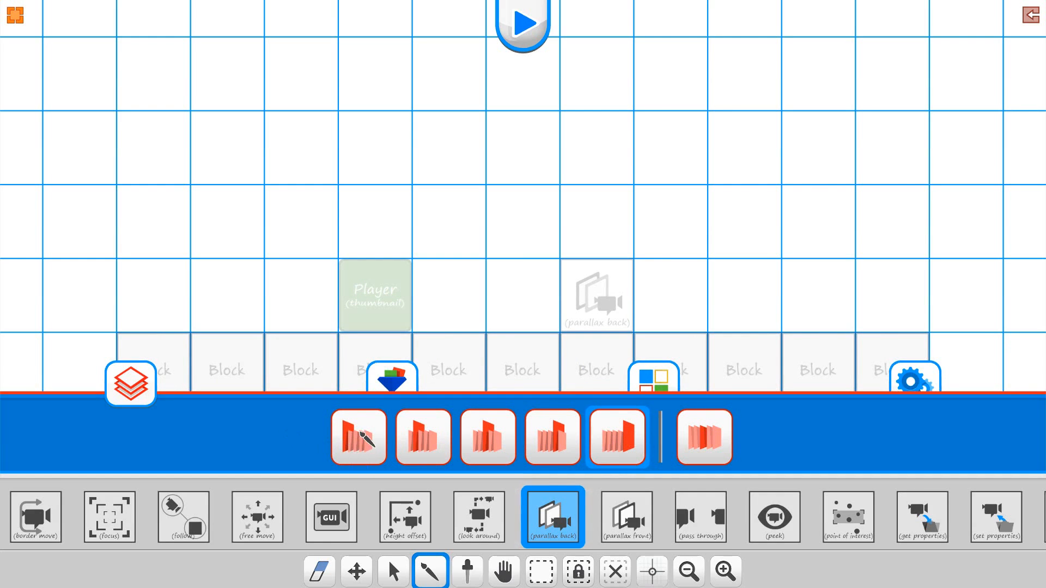
On the rearmost layer, draw an open-bottomed frame of Block tiles, nine wide and five high, around the player and the parallax back tile
left_click(365, 439)
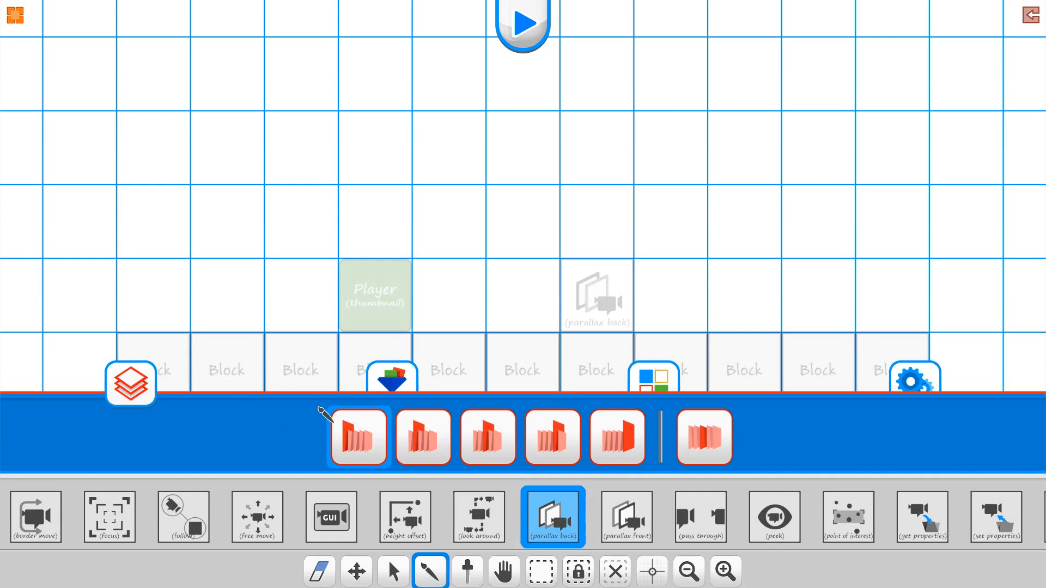
left_click(136, 394)
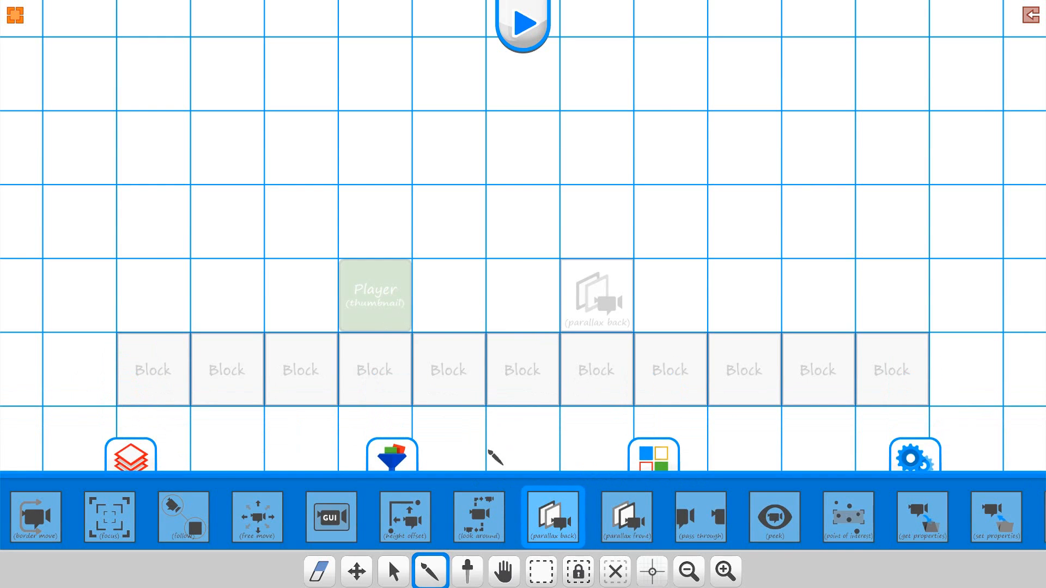
left_click(657, 463)
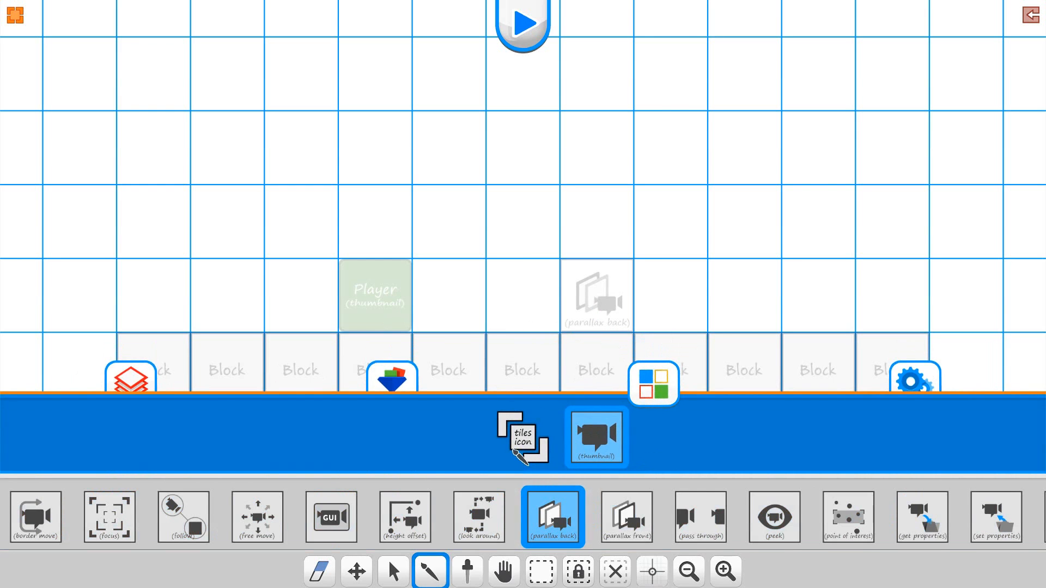
left_click(523, 437)
left_click_drag(826, 525, 305, 525)
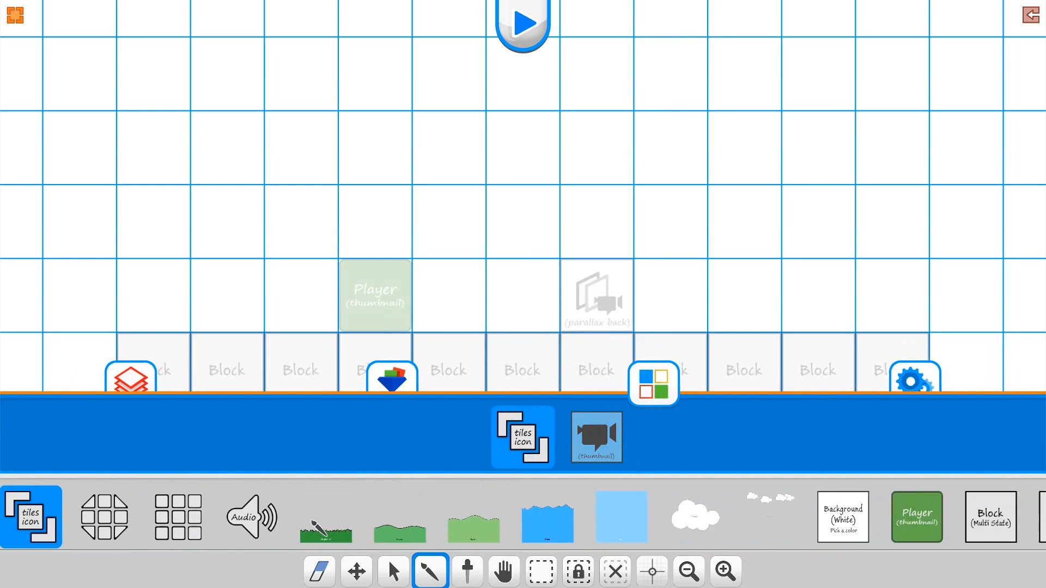
left_click(918, 518)
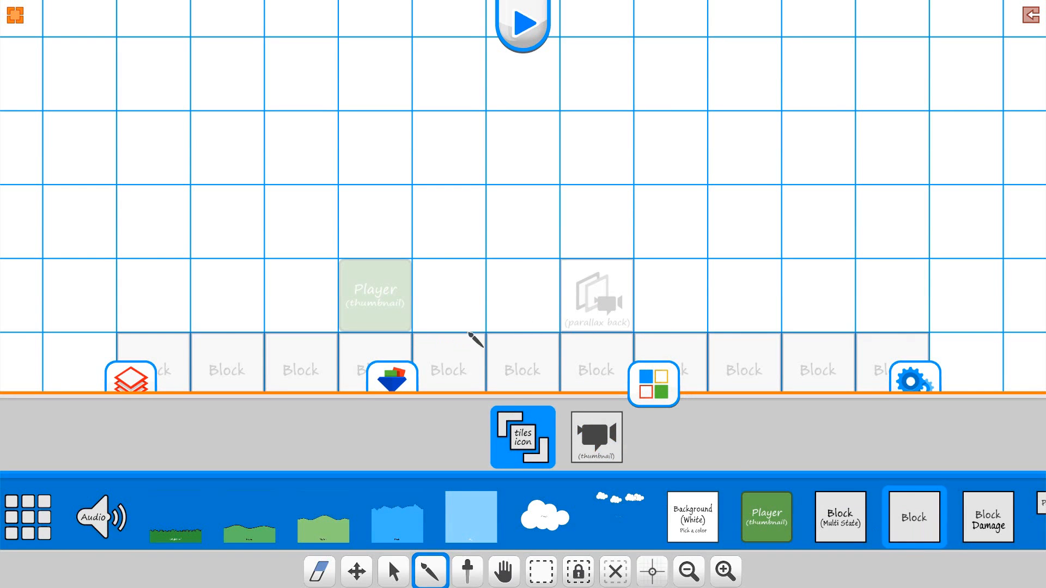
scroll(466, 305, "down", 2)
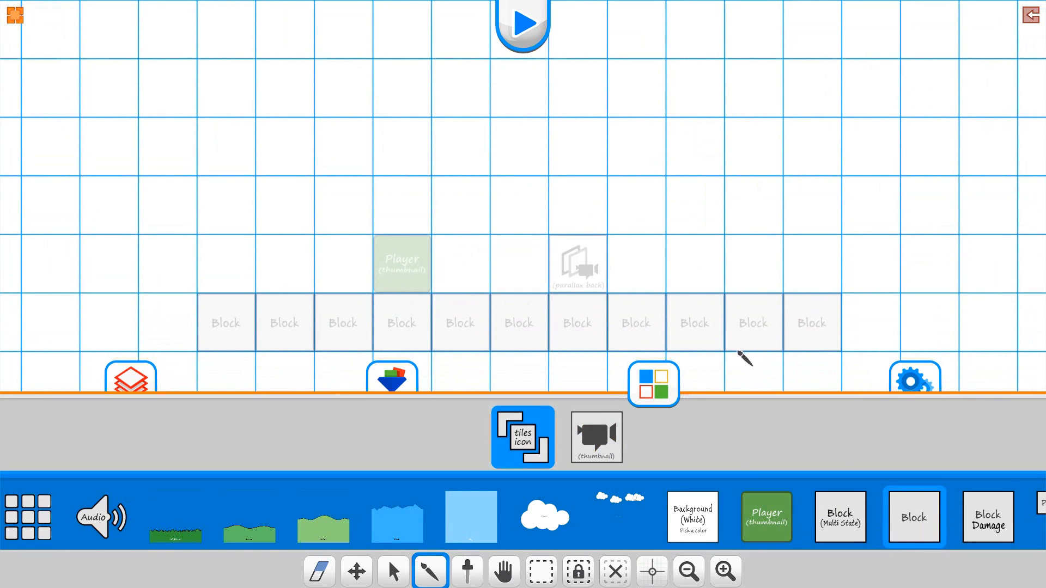
mouse_move(761, 356)
left_mouse_down()
mouse_move(748, 136)
mouse_move(670, 125)
mouse_move(358, 128)
mouse_move(296, 131)
mouse_move(311, 387)
left_mouse_up()
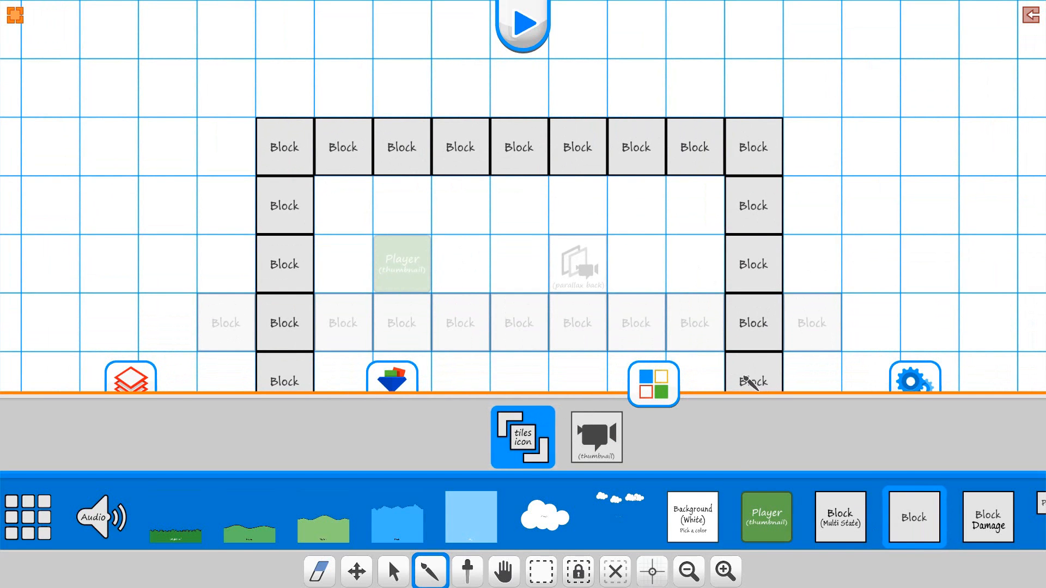
Choose the camera tile set and make the middle layer active again
left_click(594, 452)
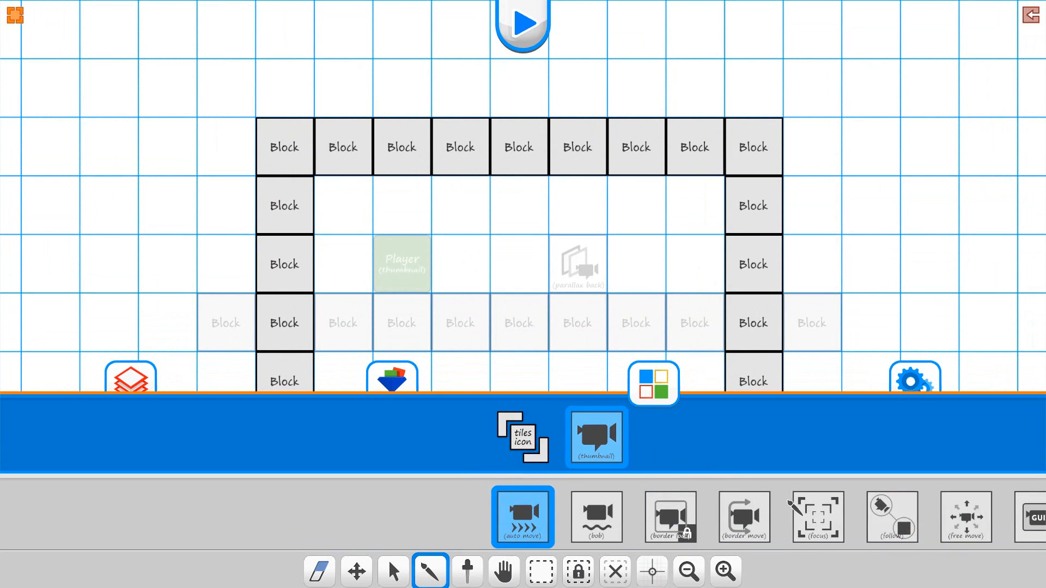
left_click(130, 380)
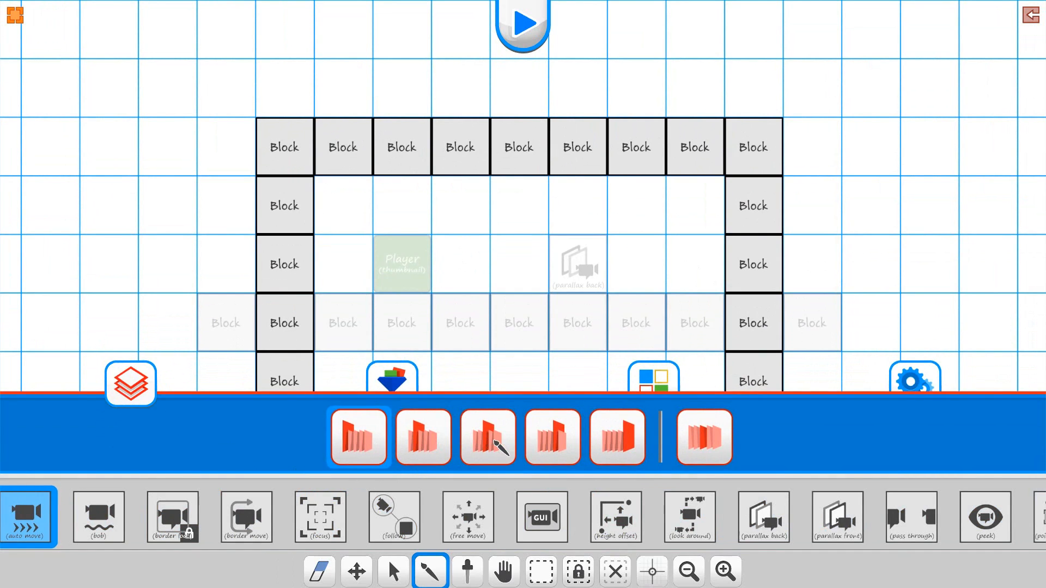
left_click(495, 443)
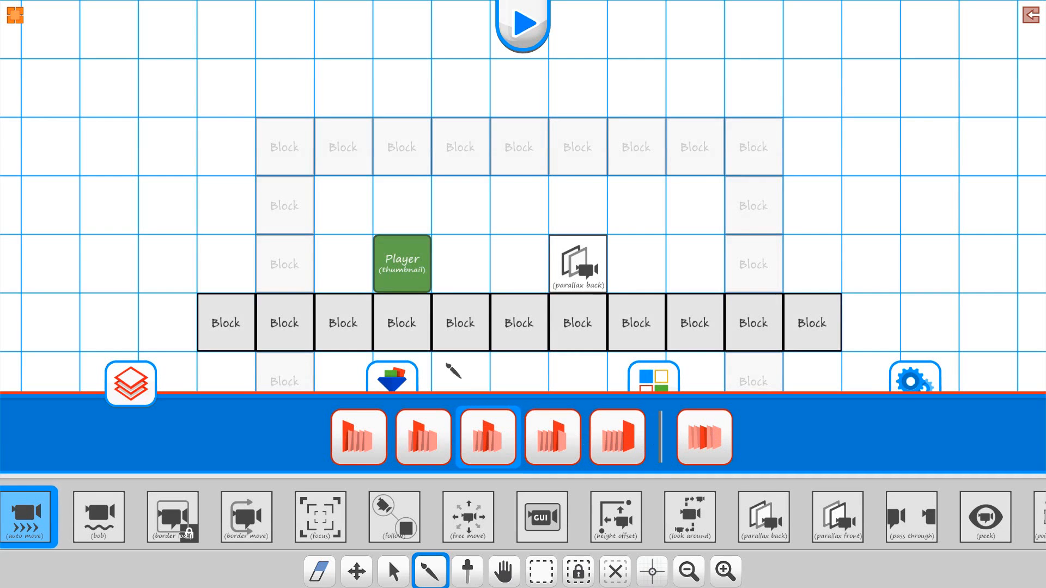
mouse_move(501, 229)
left_mouse_down()
mouse_move(485, 275)
mouse_move(494, 247)
left_mouse_up()
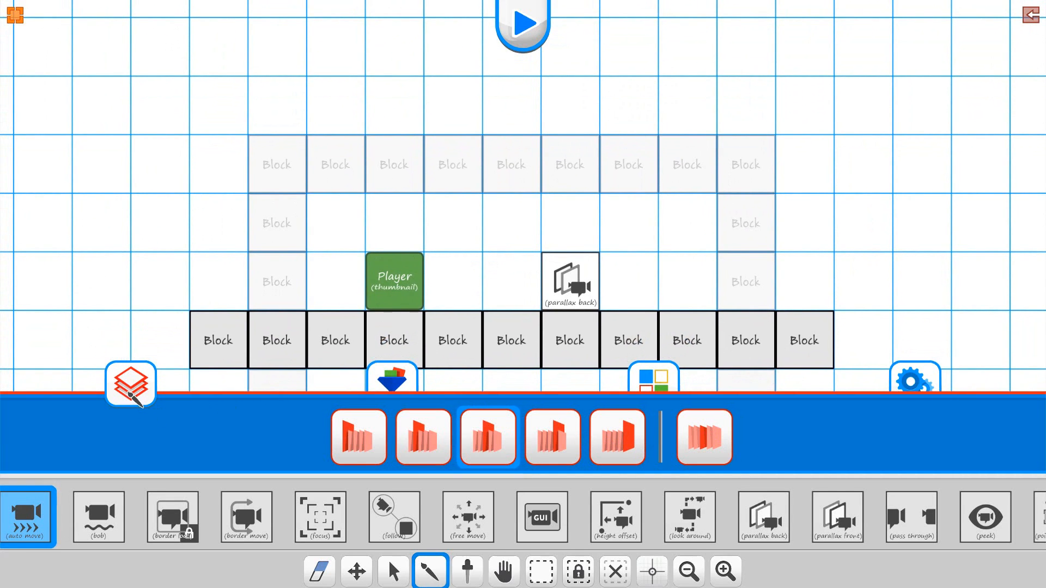
left_click(131, 393)
mouse_move(537, 326)
left_mouse_down()
mouse_move(533, 359)
mouse_move(538, 344)
mouse_move(528, 336)
left_mouse_up()
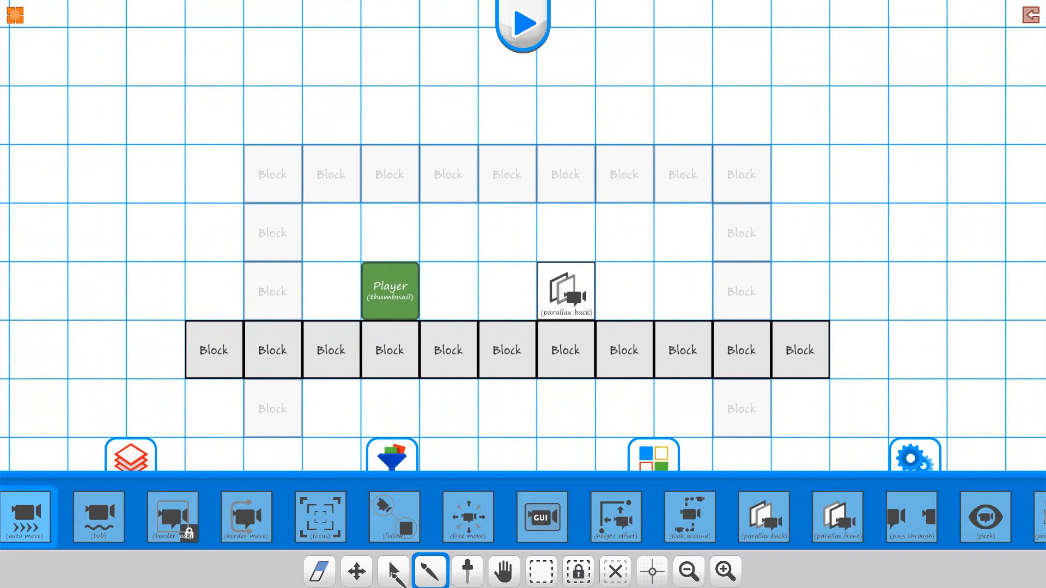
Open the settings of the parallax back camera tile and turn on Visible
left_click(394, 571)
left_click(565, 306)
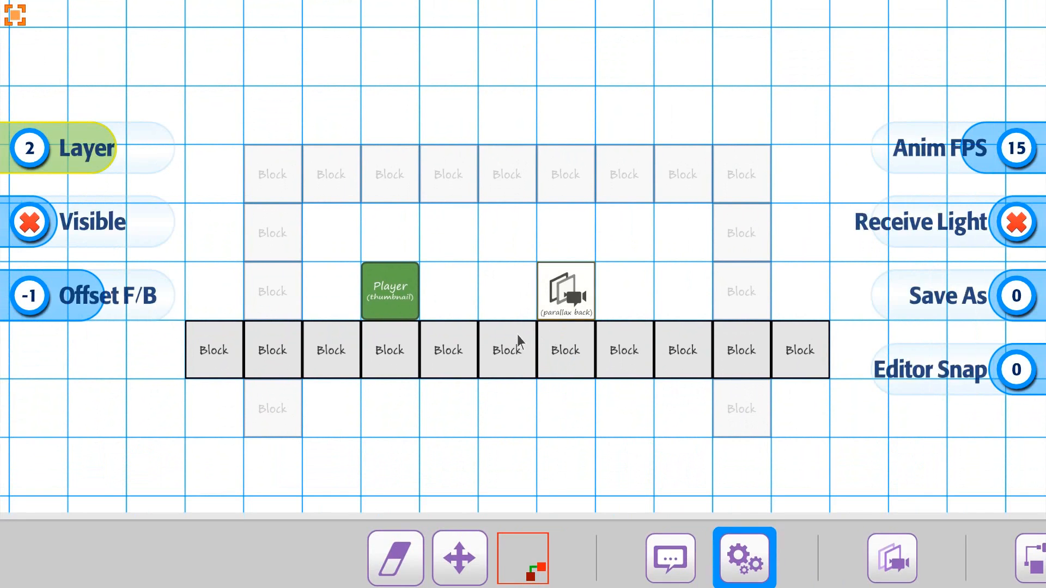
left_click(101, 223)
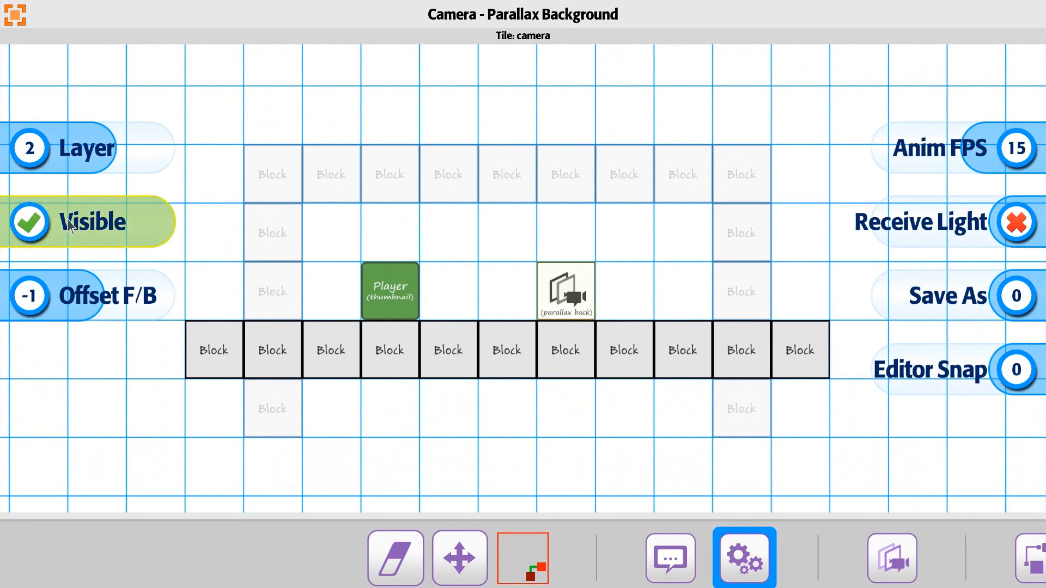
Set the parallax back tile's Depth to 65 and Speed to 18, and close its settings
left_click(892, 558)
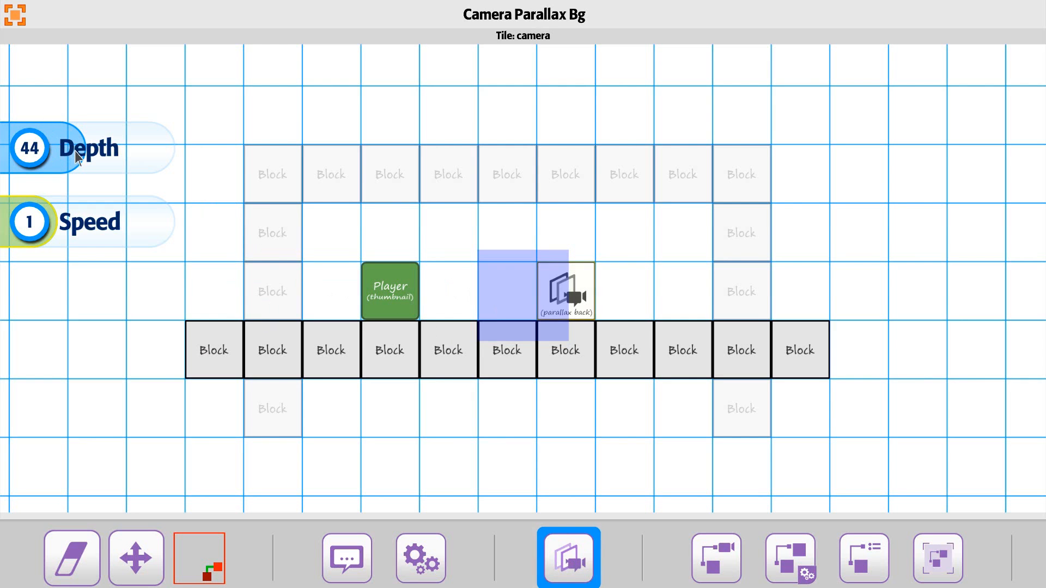
mouse_move(80, 152)
left_mouse_down()
mouse_move(69, 153)
mouse_move(105, 158)
mouse_move(96, 164)
left_mouse_up()
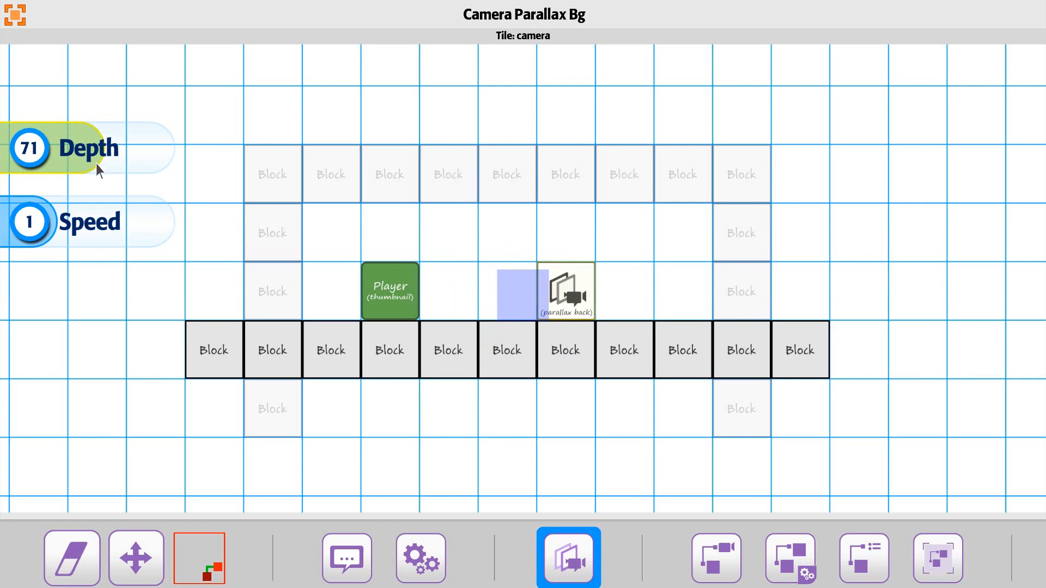
mouse_move(410, 276)
left_mouse_down()
mouse_move(424, 295)
mouse_move(392, 280)
left_mouse_up()
scroll(410, 294, "up", 2)
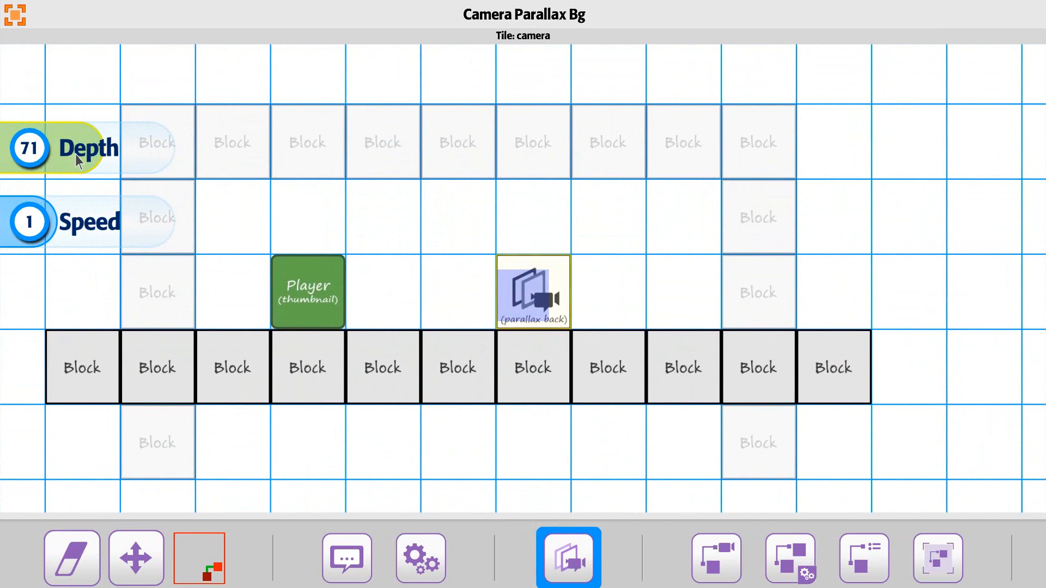
mouse_move(75, 154)
left_mouse_down()
mouse_move(54, 156)
mouse_move(71, 156)
left_mouse_up()
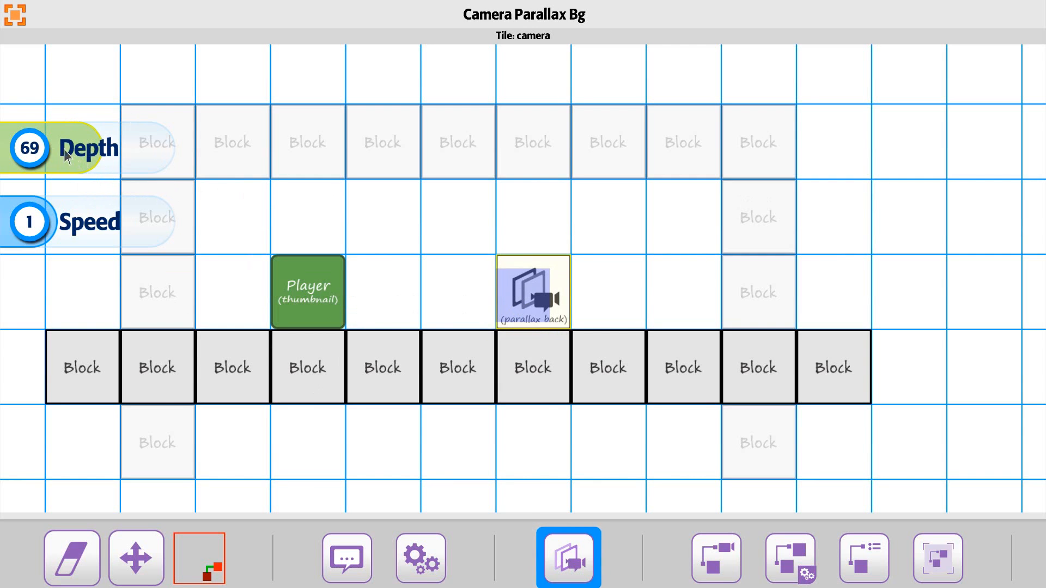
key("Left")
key("Left")
key("Left")
key("Left")
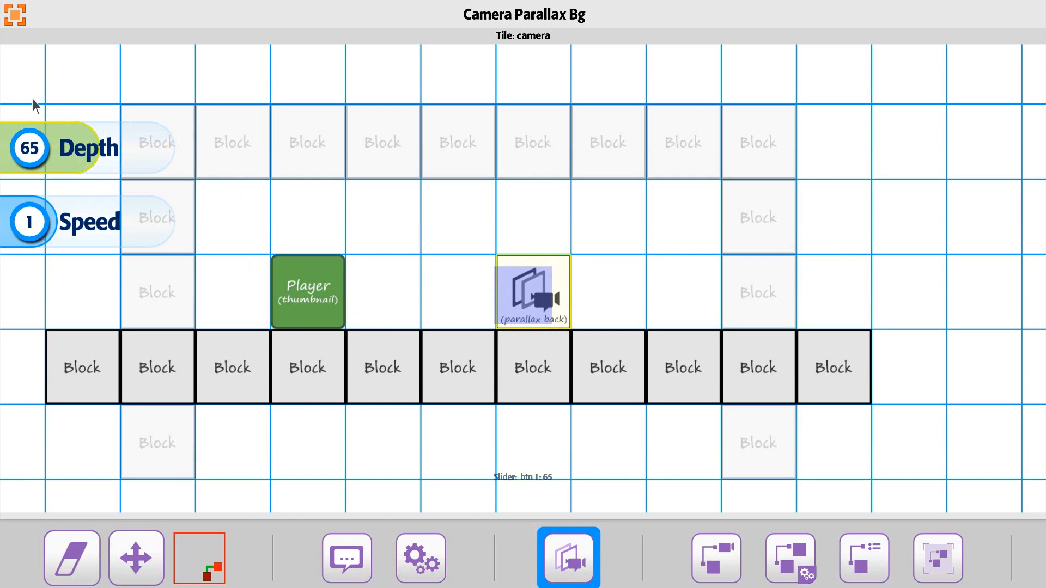
left_click_drag(38, 235, 59, 237)
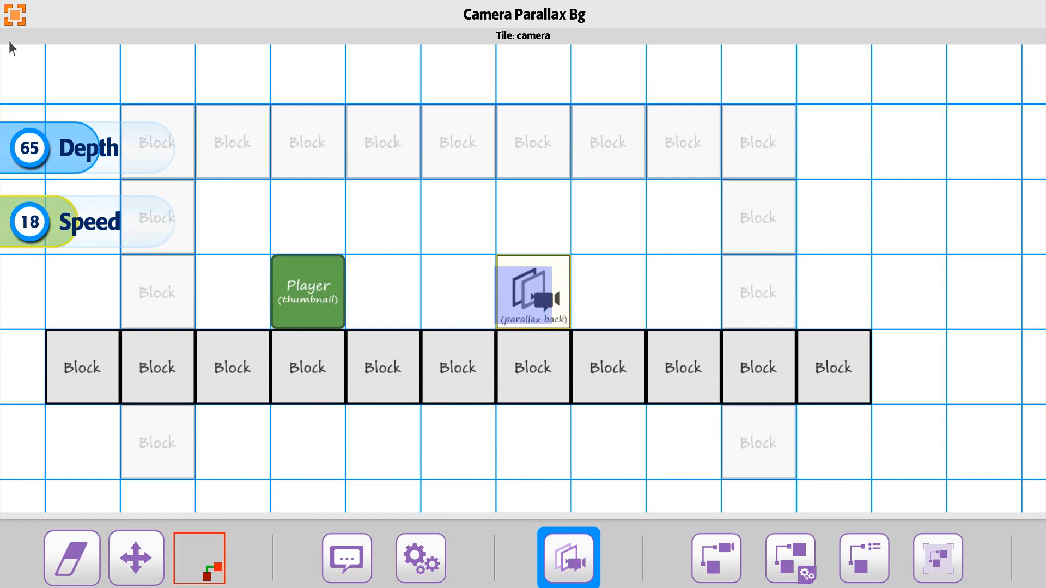
left_click(19, 13)
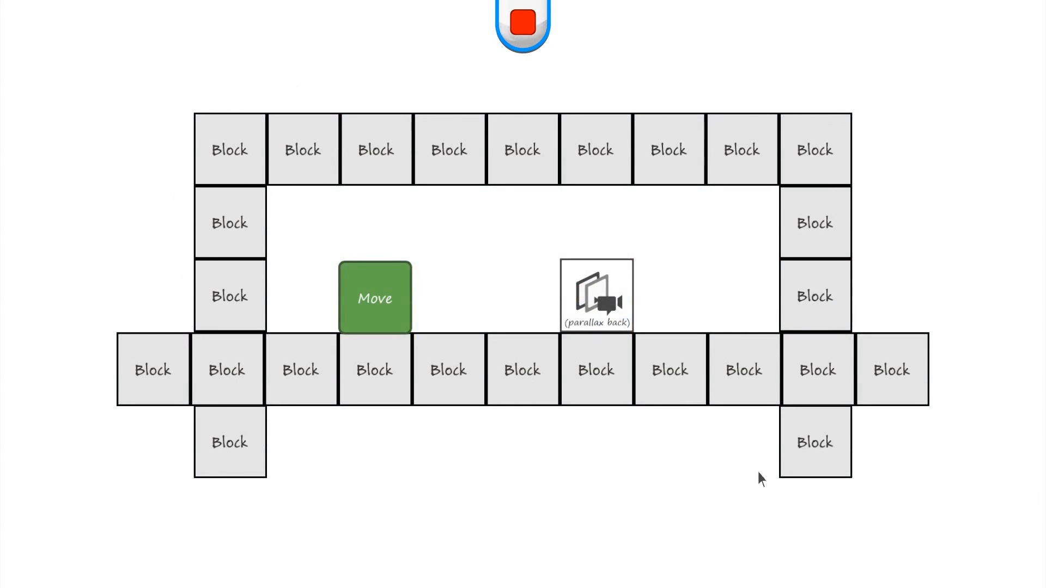
Playtest the level by moving the player back and forth and across the parallax back tile
key("Left")
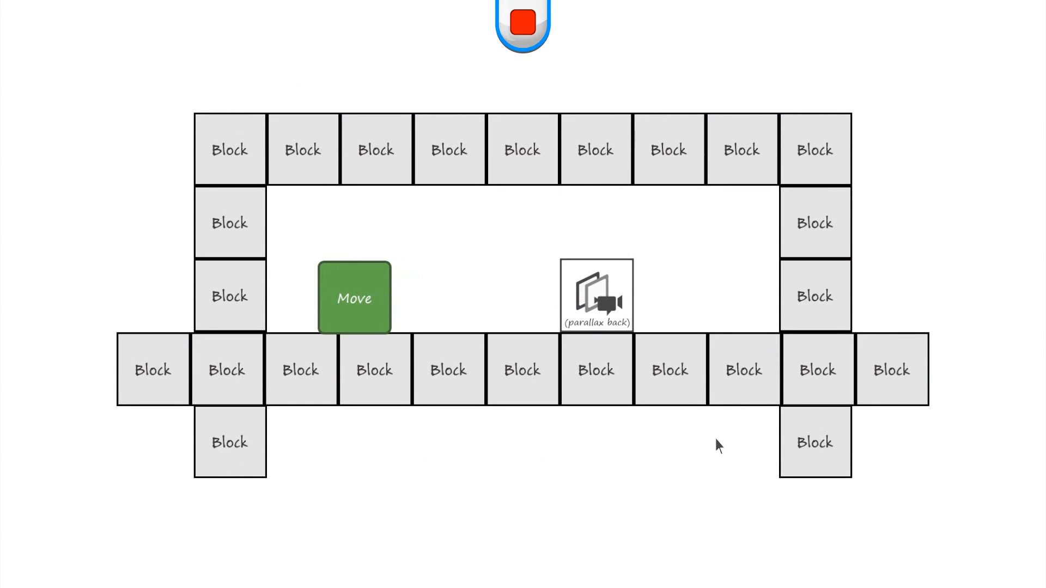
key("Right")
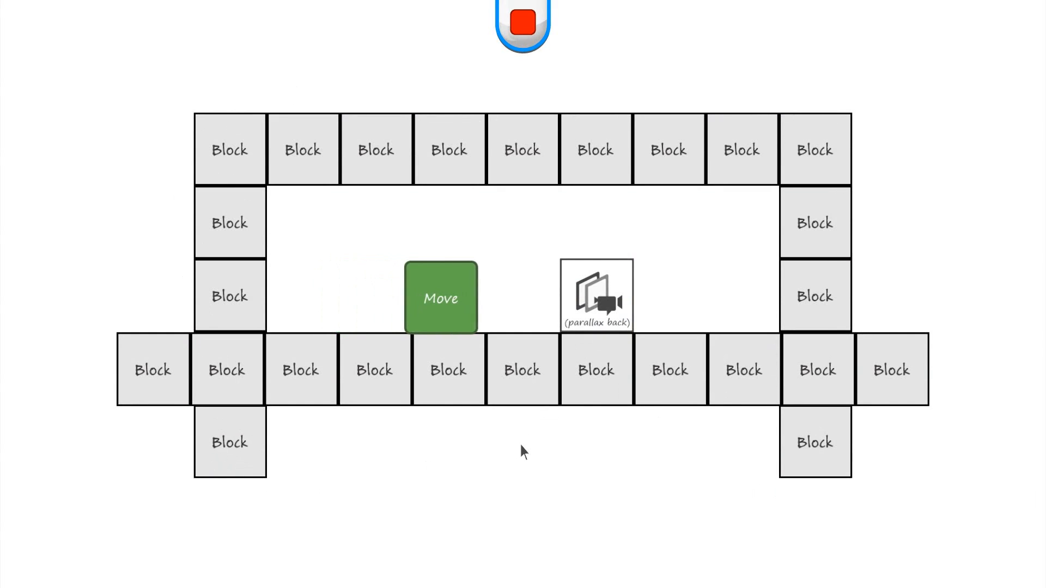
key("Left")
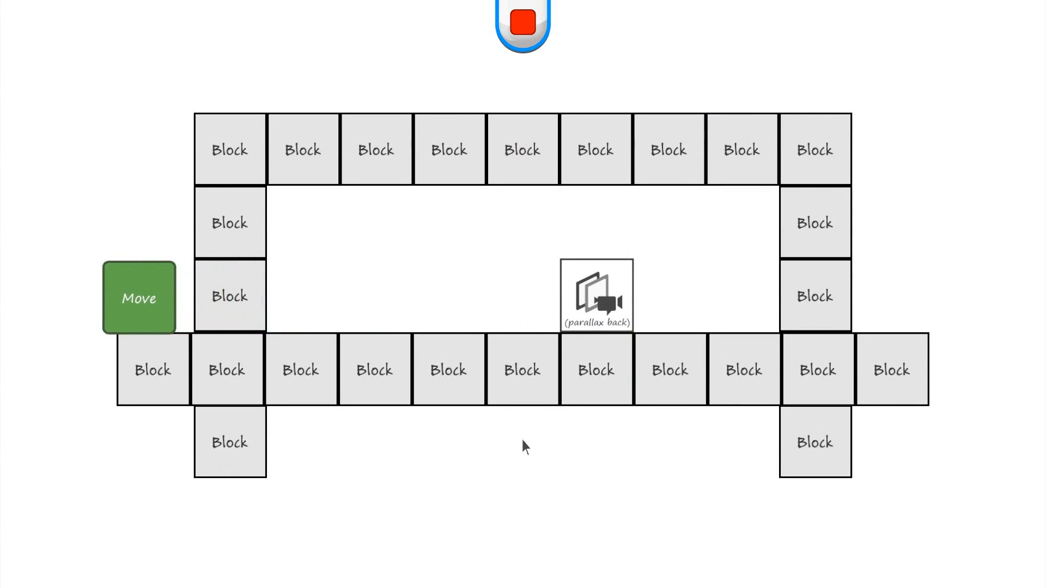
key("Right")
key("Left")
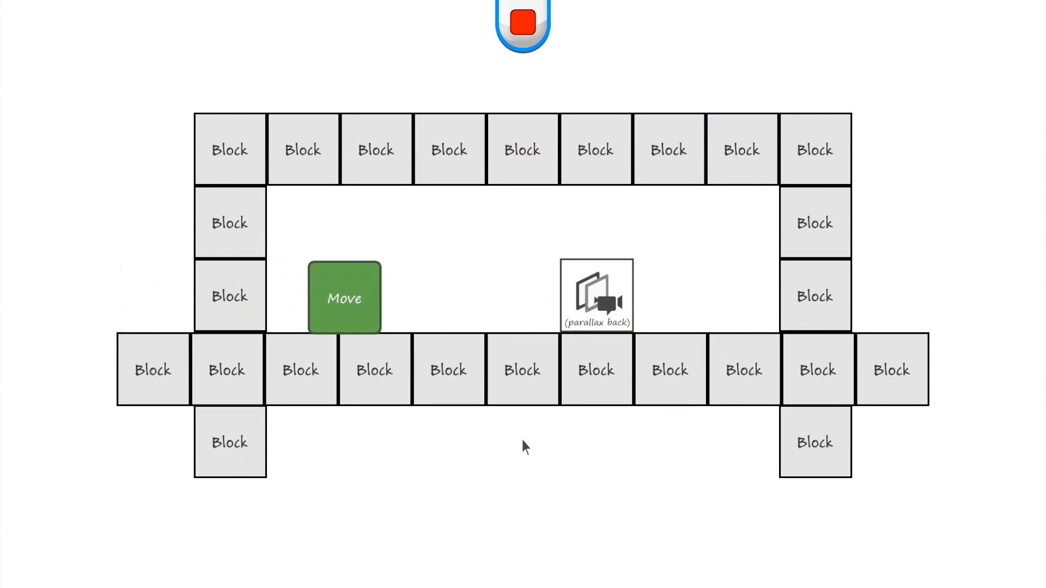
key("Right")
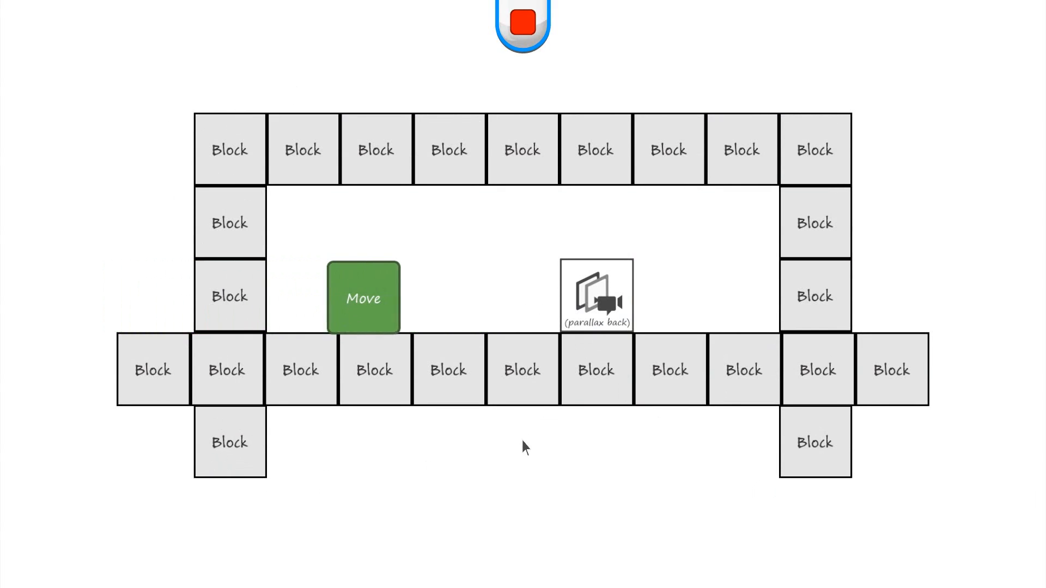
key("Right")
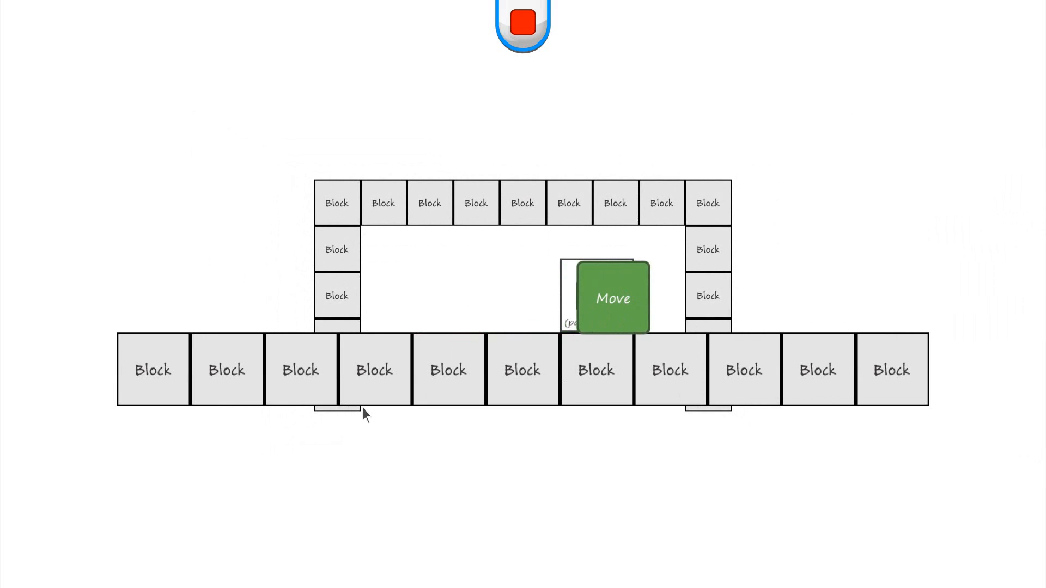
key("Left")
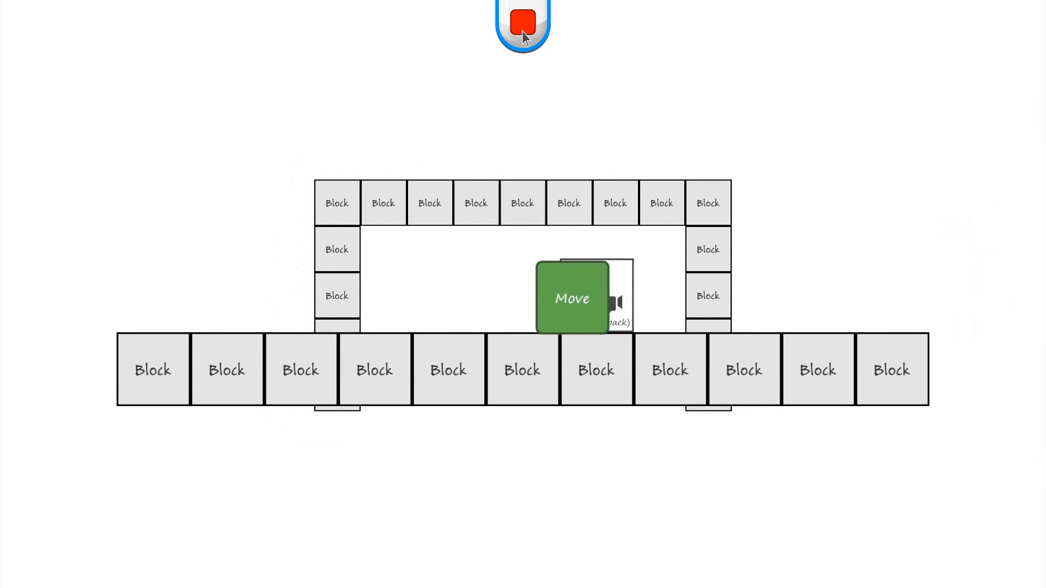
Jump the player around the parallax back tile and back across the block floor, and end the playtest
key("space")
key("Right")
key("space")
key("space")
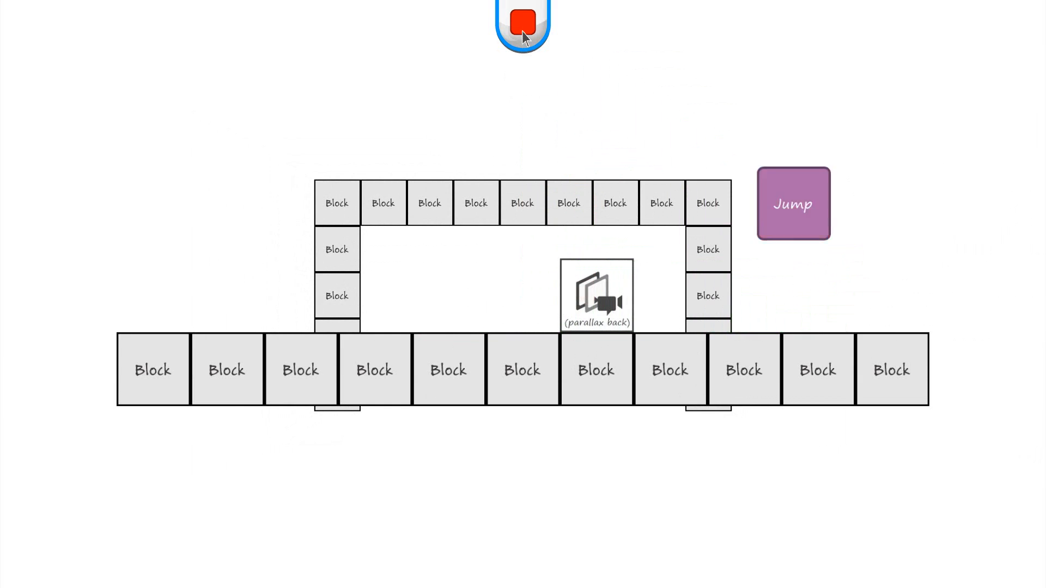
key("Left")
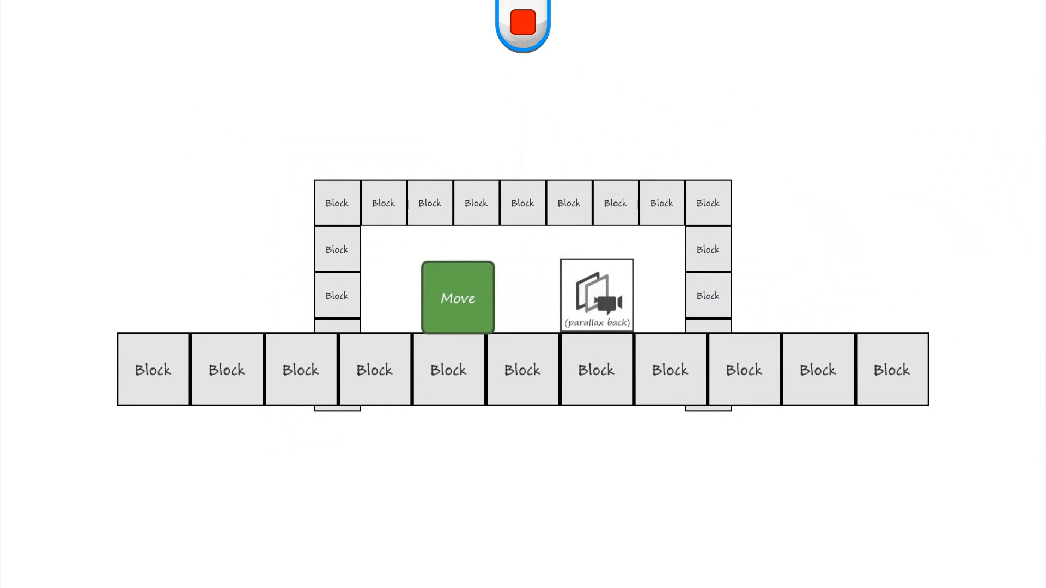
left_click(523, 31)
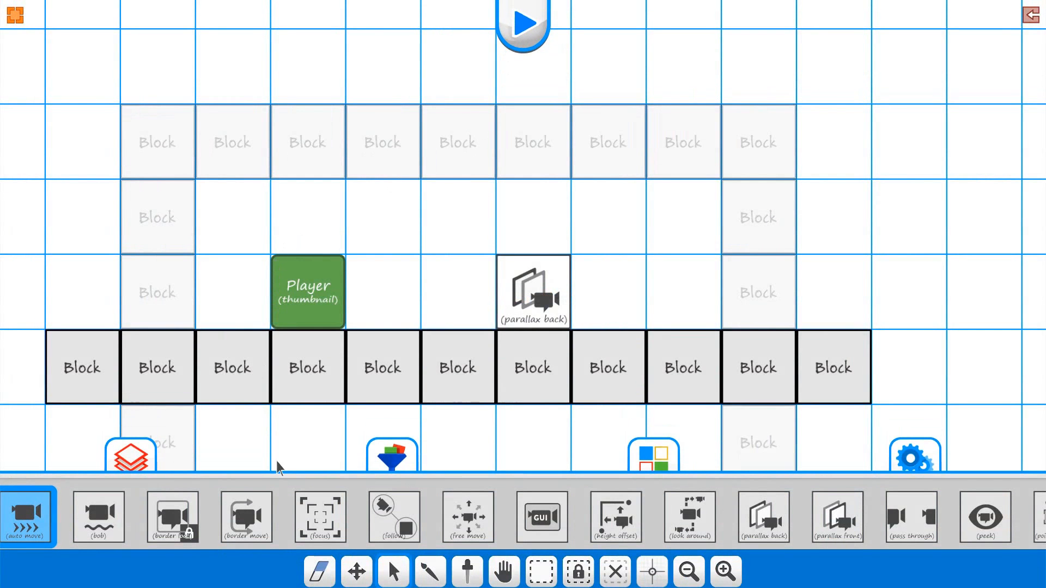
Place a follow camera tile directly beside the player, between it and the parallax back tile, and turn on Visible in its settings
left_click(366, 508)
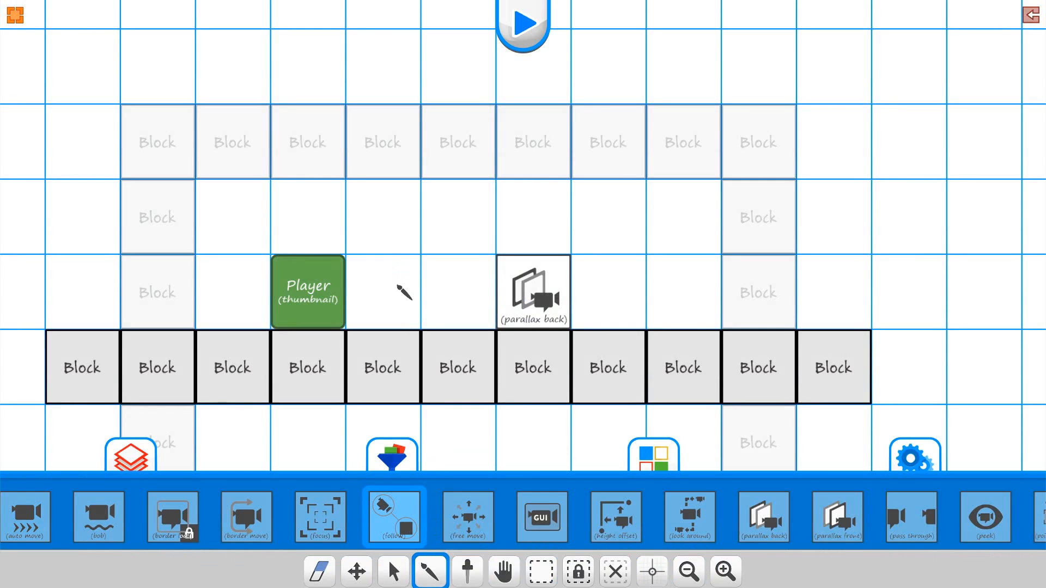
left_click(404, 289)
left_click(401, 319)
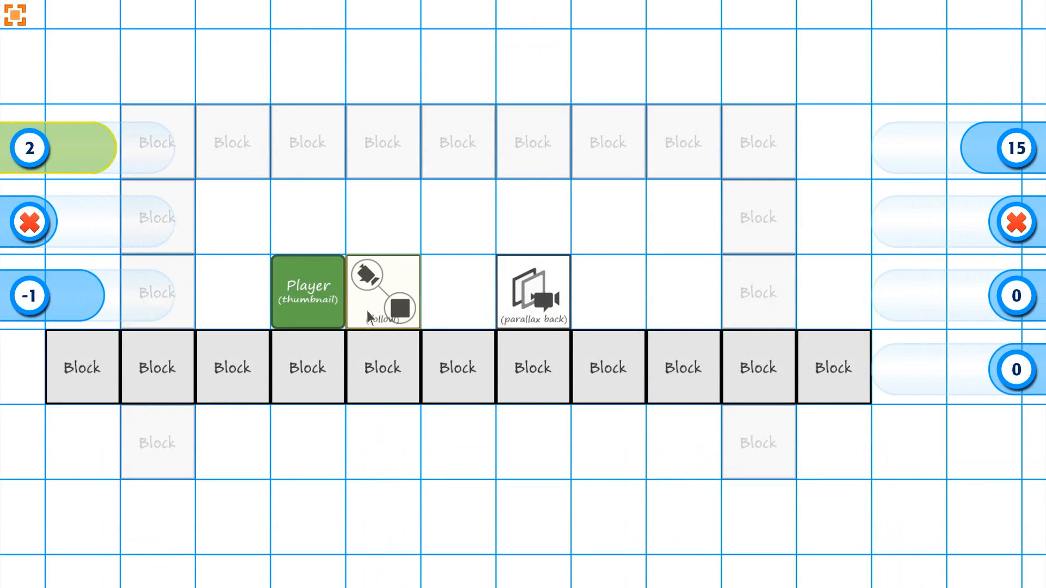
left_click(33, 224)
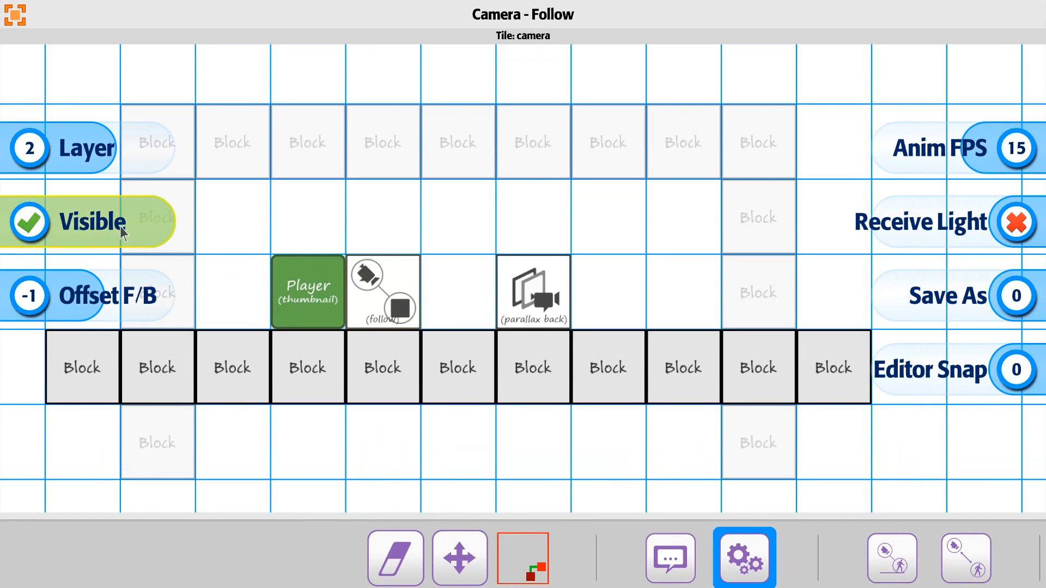
left_click(15, 15)
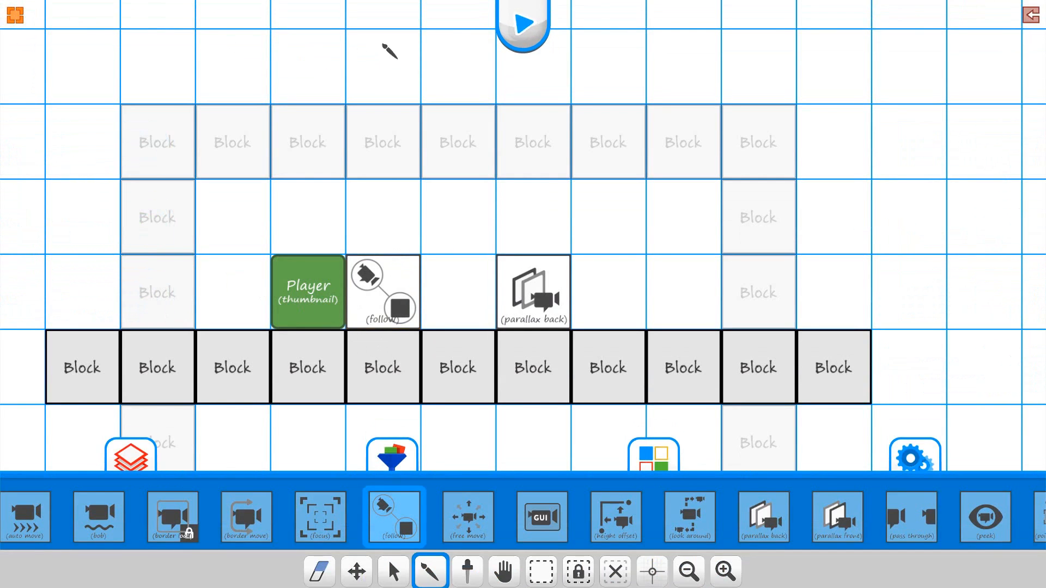
Playtest the level with the follow camera tile by moving the player past the parallax back tile, and stop the test
left_click(521, 24)
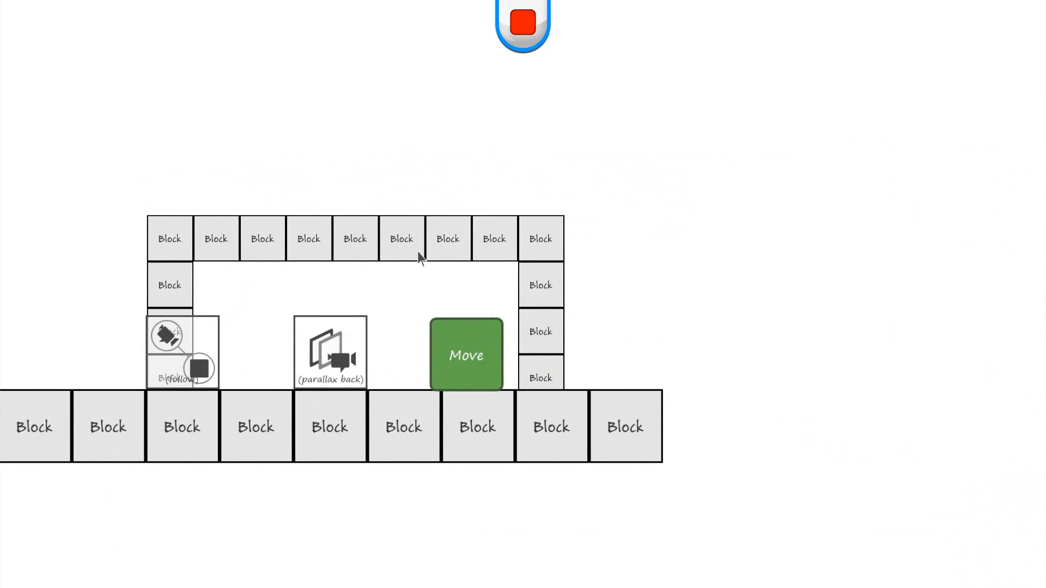
left_click(523, 30)
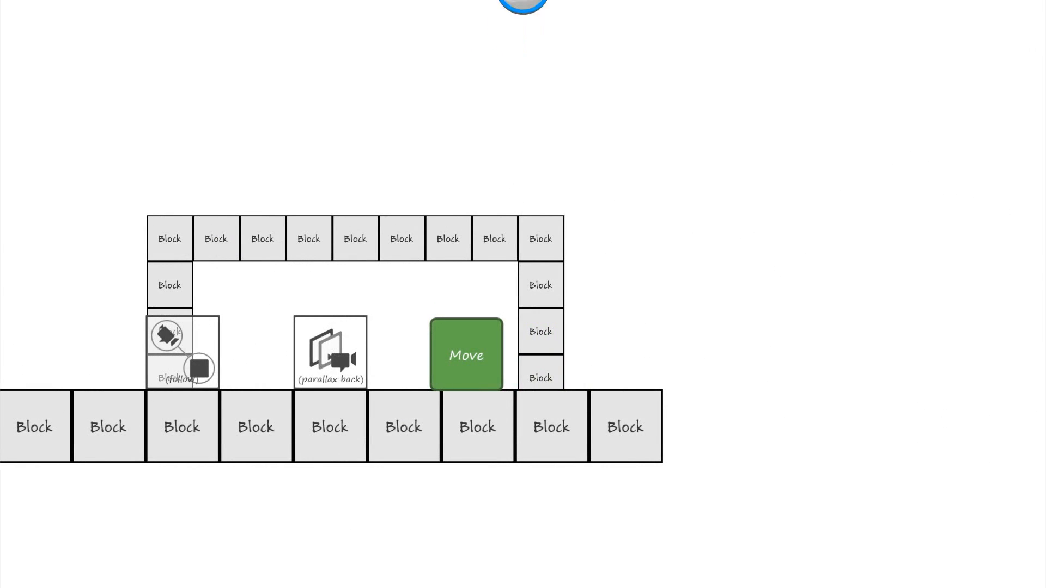